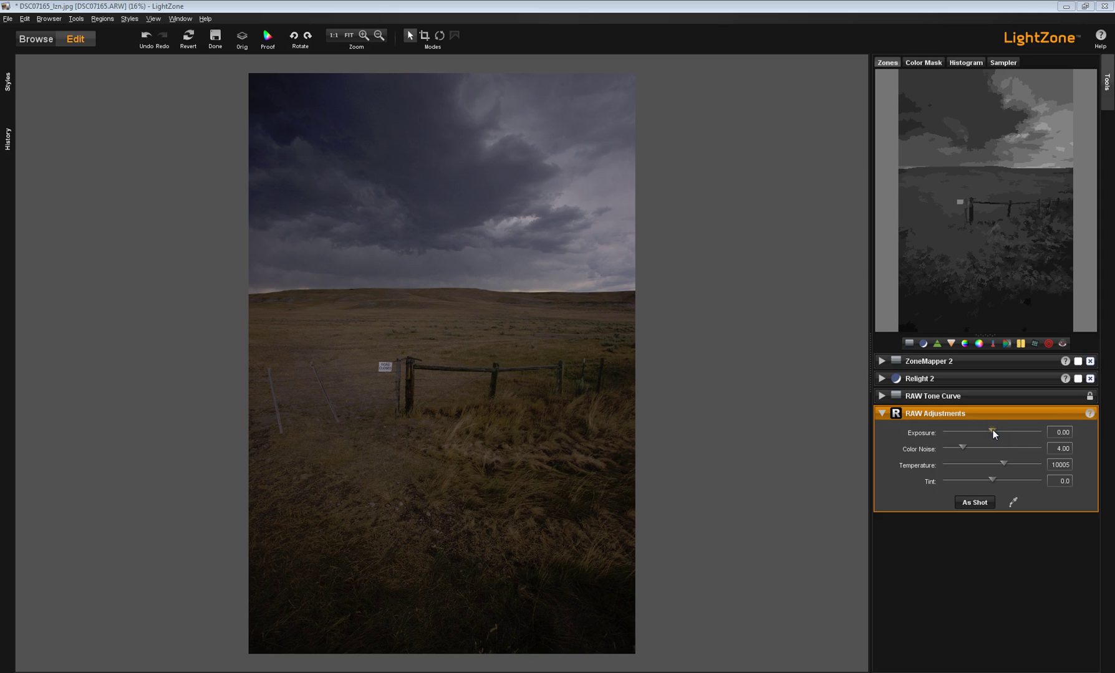
Step: Test a brighter RAW exposure, then return exposure to 0.00
{"action": "left_click_drag", "start_coordinate": [993, 430], "coordinate": [1006, 430]}
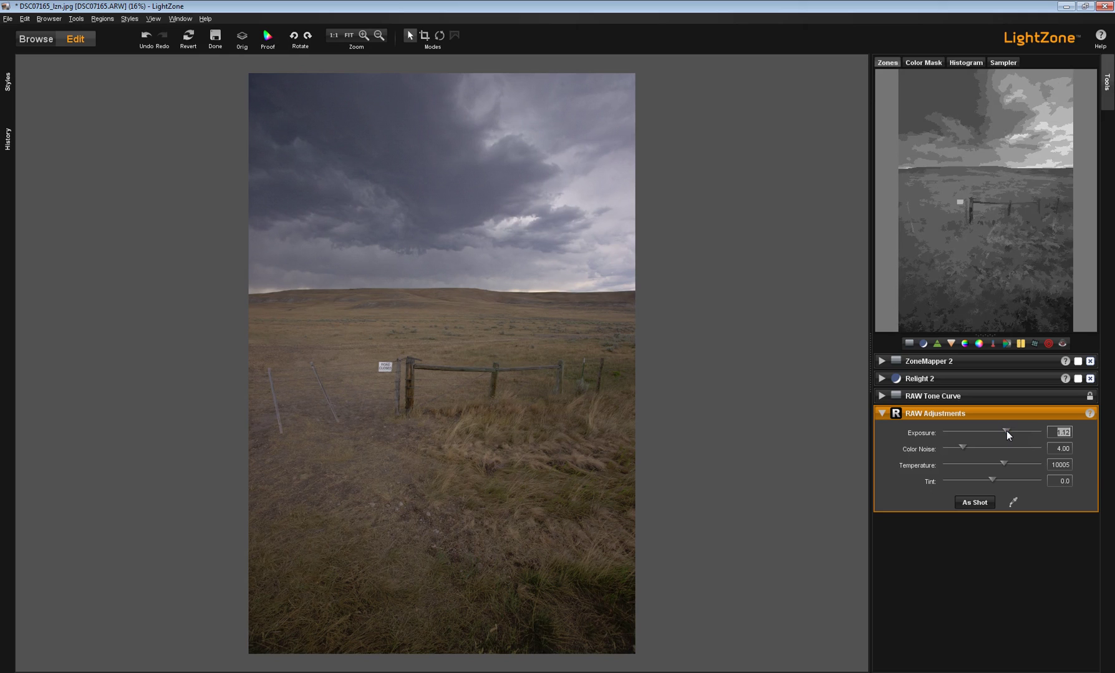
{"action": "left_click_drag", "start_coordinate": [1006, 431], "coordinate": [993, 431]}
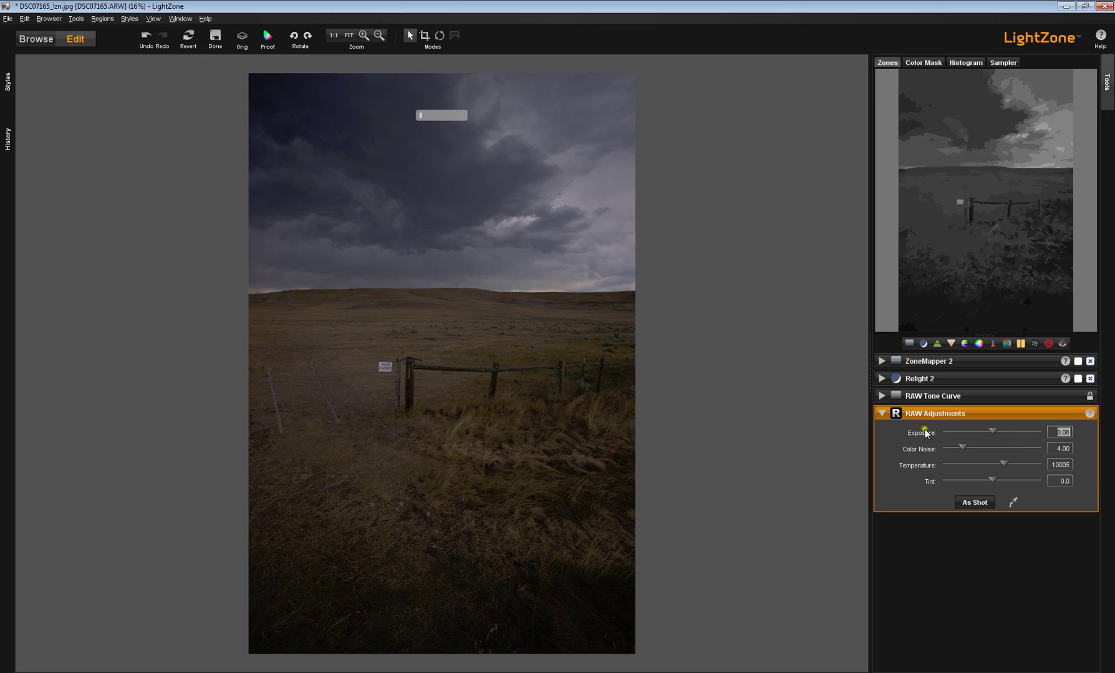
Step: Fold away the RAW settings and enable the Relight 2 tool to lift the dark foreground
{"action": "left_click", "coordinate": [884, 414]}
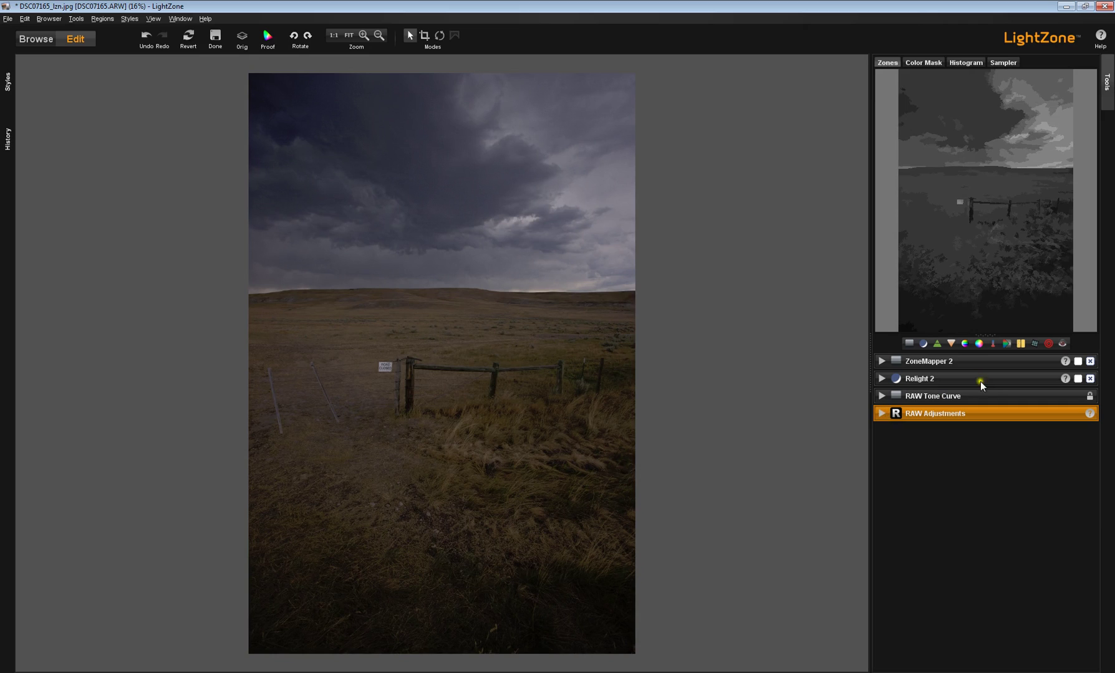
{"action": "left_click", "coordinate": [890, 382]}
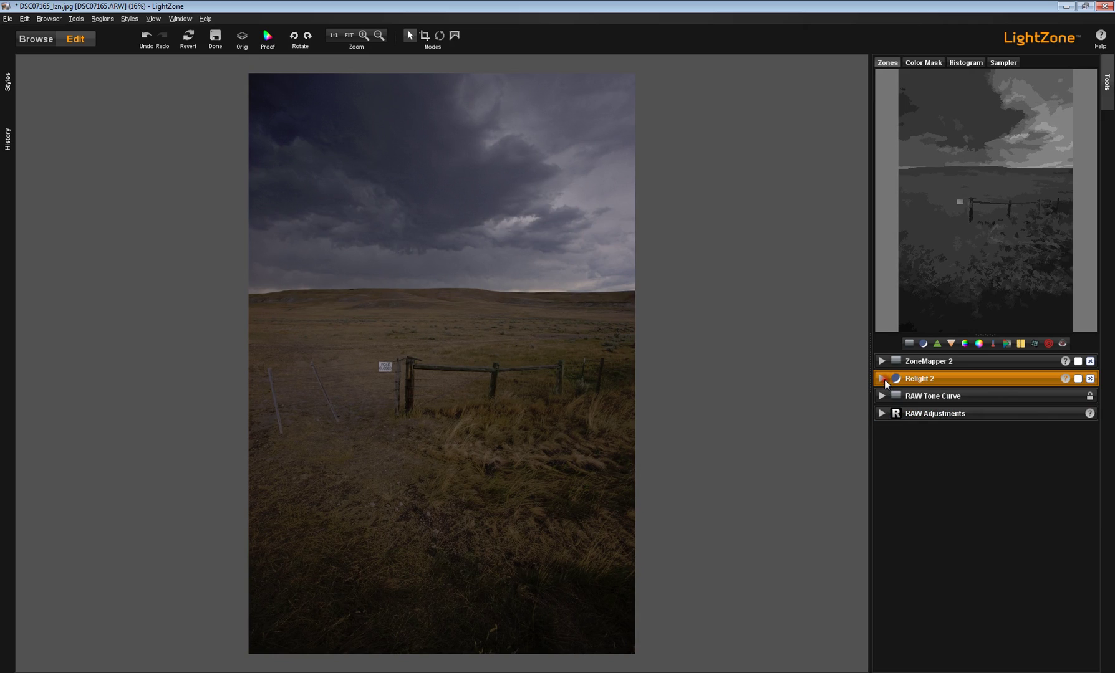
{"action": "left_click", "coordinate": [1079, 381]}
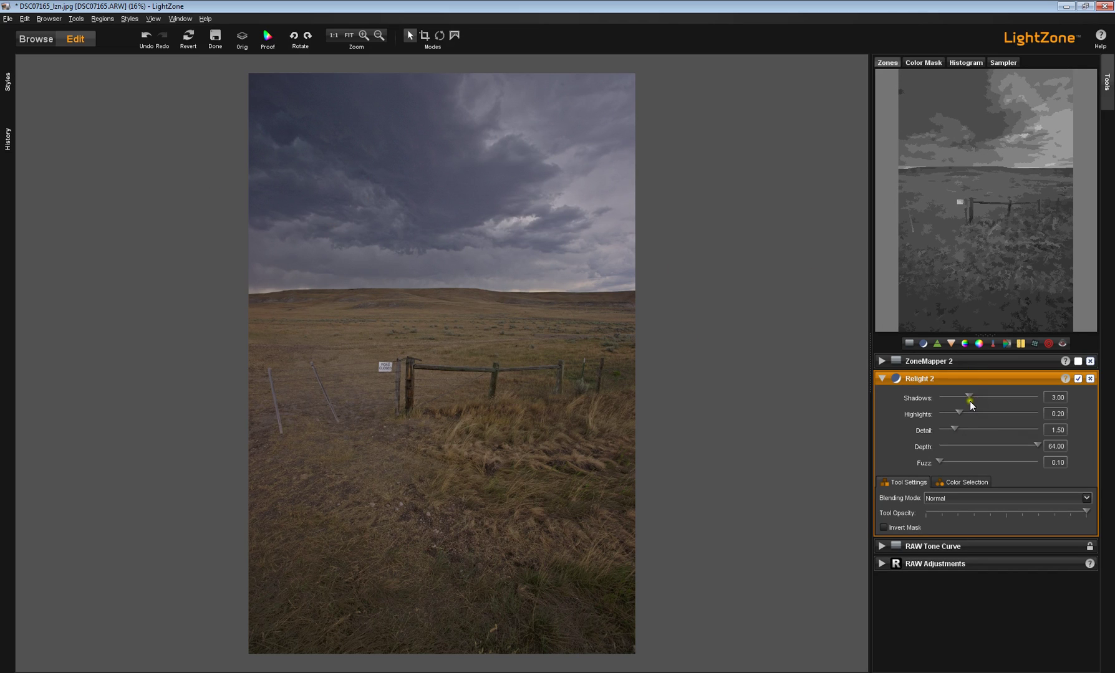
Step: Set Relight 2 to Shadows 2.50, Highlights 0.13 and Detail 2.40
{"action": "left_click_drag", "start_coordinate": [970, 395], "coordinate": [966, 399]}
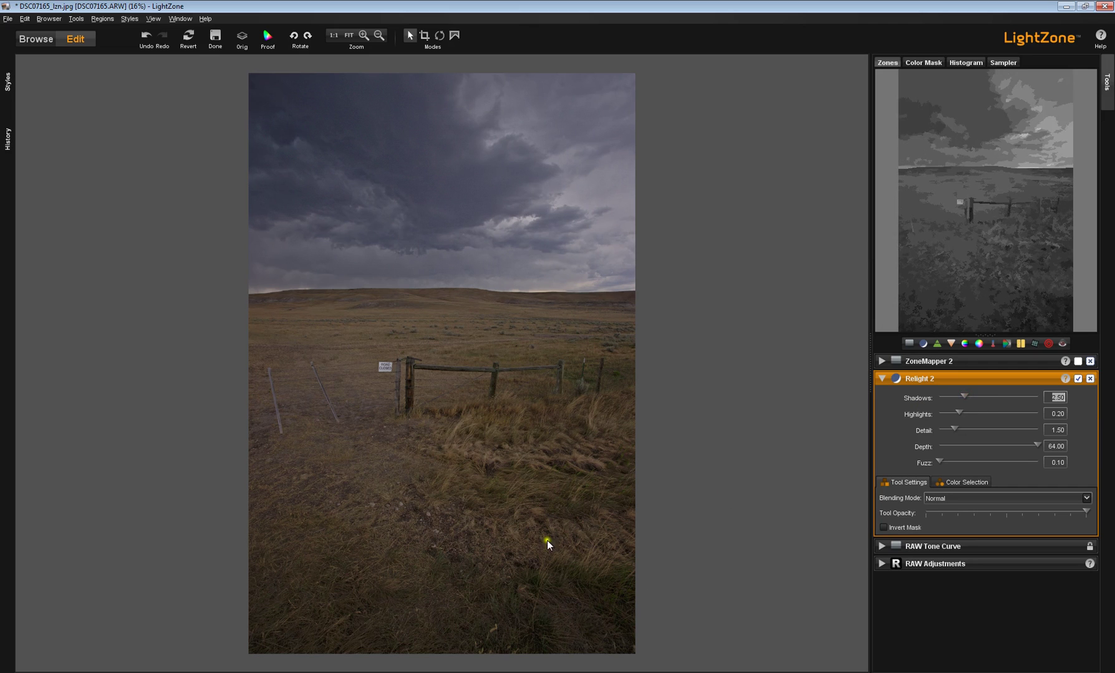
{"action": "left_click", "coordinate": [959, 411]}
{"action": "left_click_drag", "start_coordinate": [954, 412], "coordinate": [953, 413]}
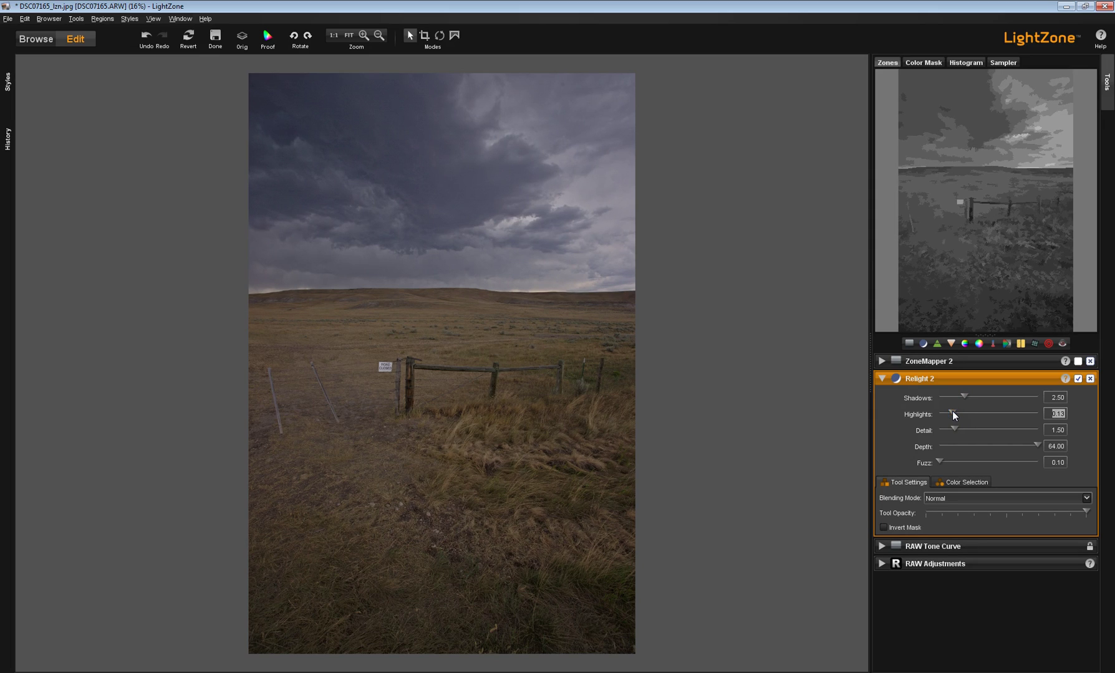
{"action": "left_click", "coordinate": [954, 429]}
{"action": "left_click_drag", "start_coordinate": [958, 432], "coordinate": [963, 426]}
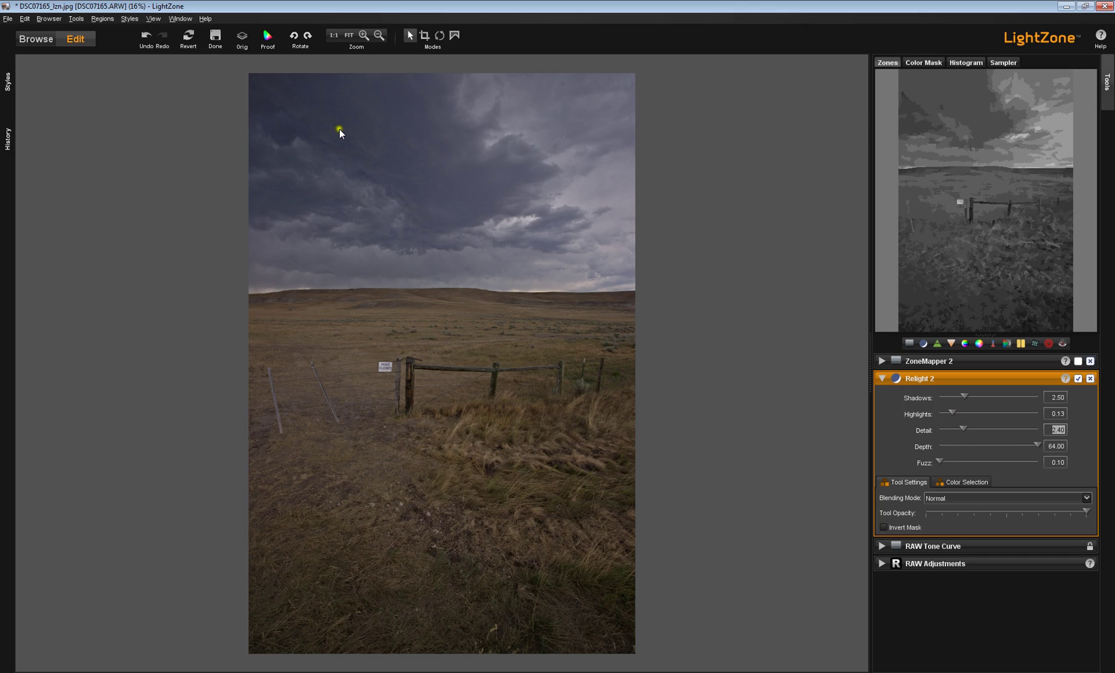
Step: Compare the original with the edit, then disable the Relight 2 adjustment
{"action": "left_click", "coordinate": [243, 35]}
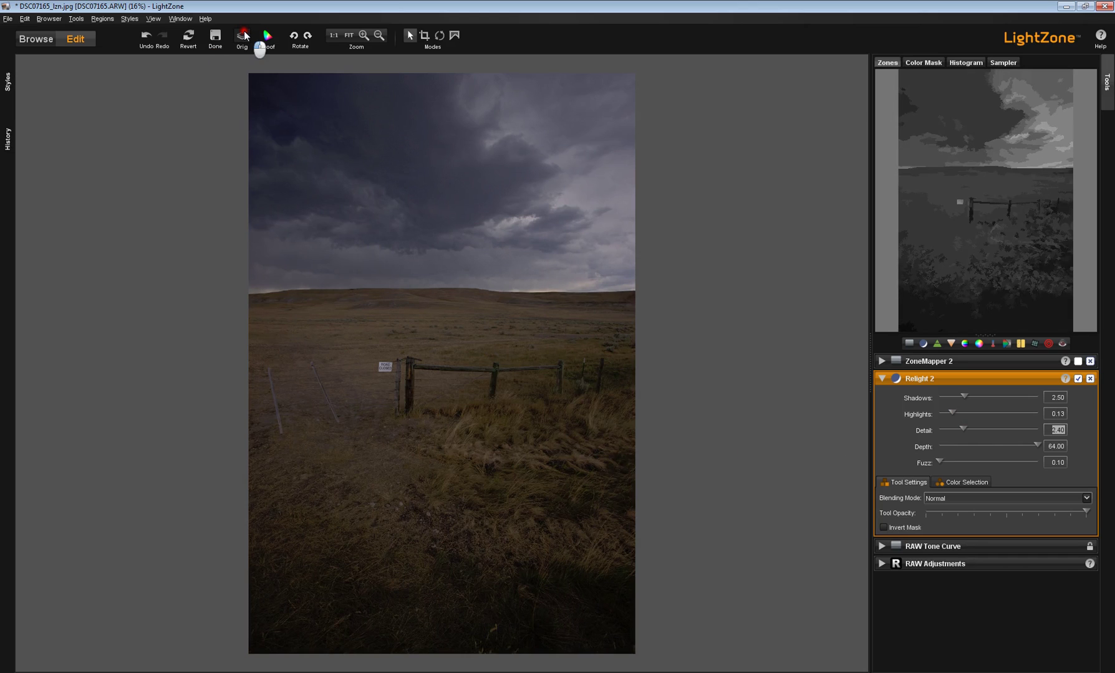
{"action": "left_click", "coordinate": [243, 36]}
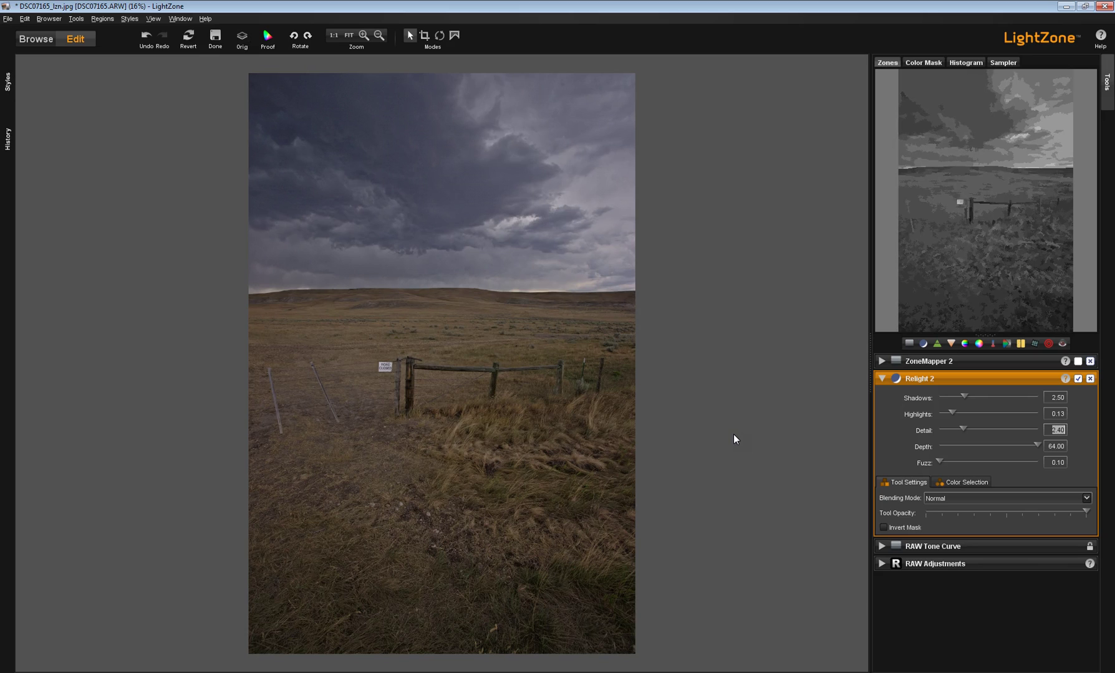
{"action": "left_click", "coordinate": [1079, 379]}
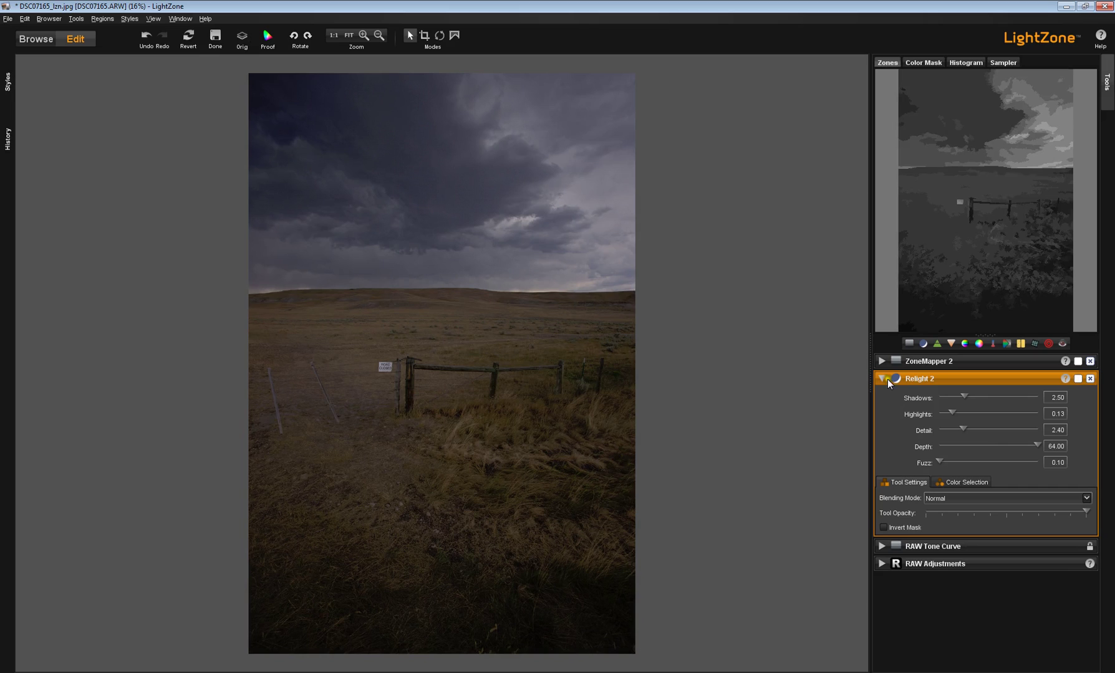
{"action": "left_click", "coordinate": [879, 378]}
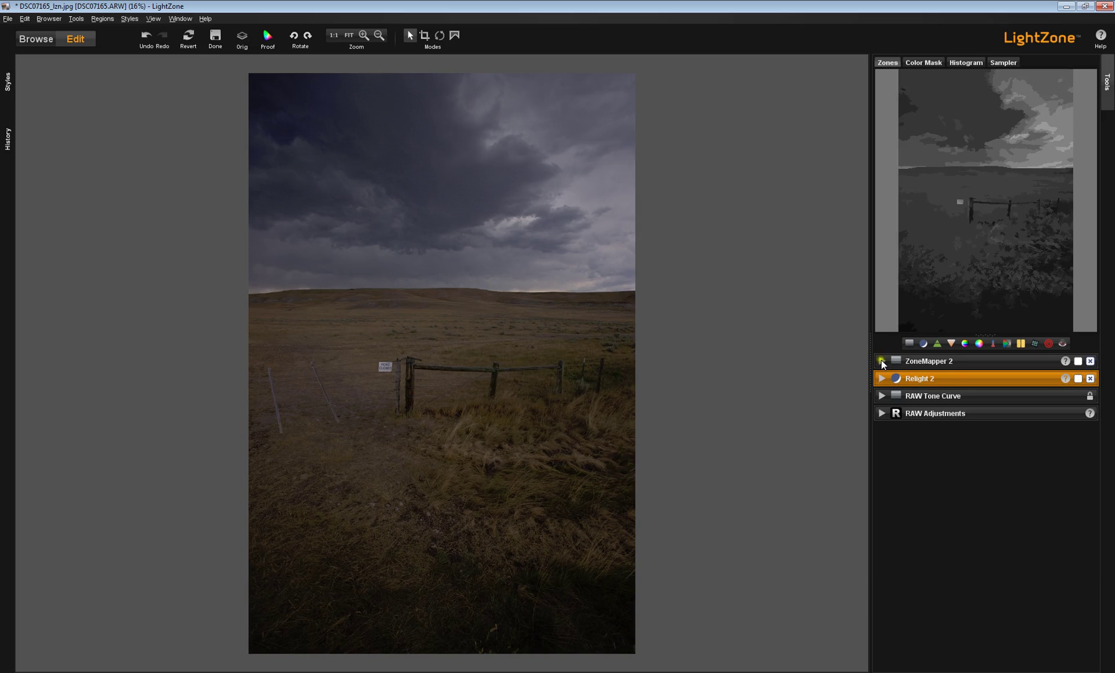
{"action": "left_click", "coordinate": [882, 362]}
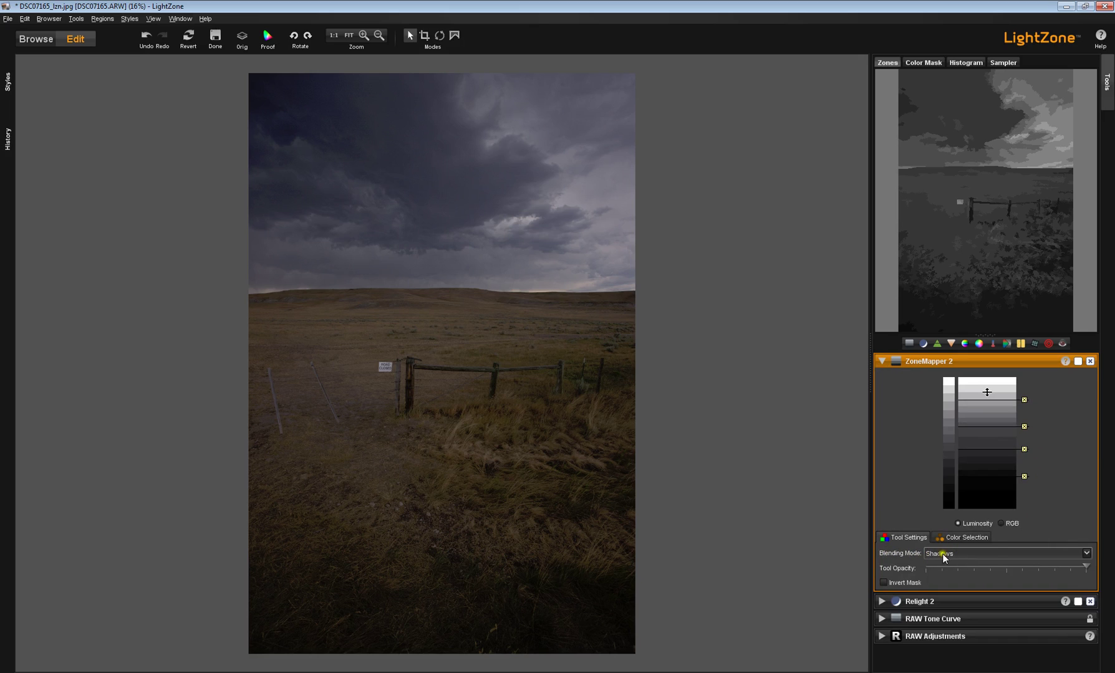
{"action": "left_click", "coordinate": [1078, 362]}
Step: Collapse ZoneMapper, reselect Relight, and choose File > Open to browse the LeBarge folder
{"action": "left_click", "coordinate": [886, 363]}
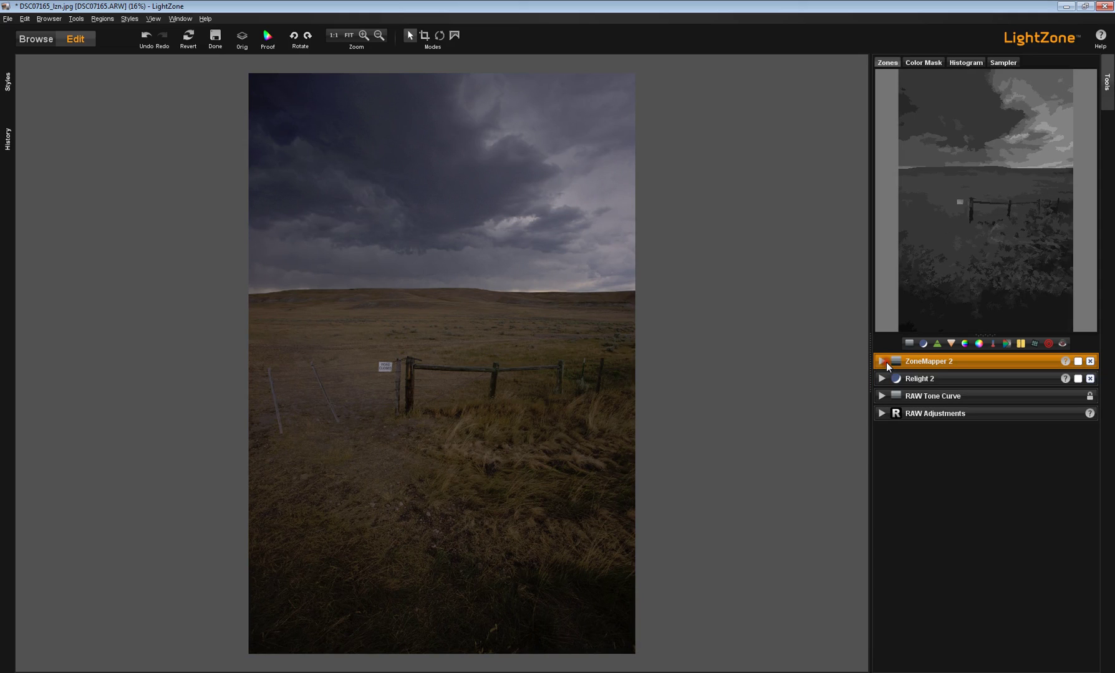
{"action": "left_click", "coordinate": [1081, 379]}
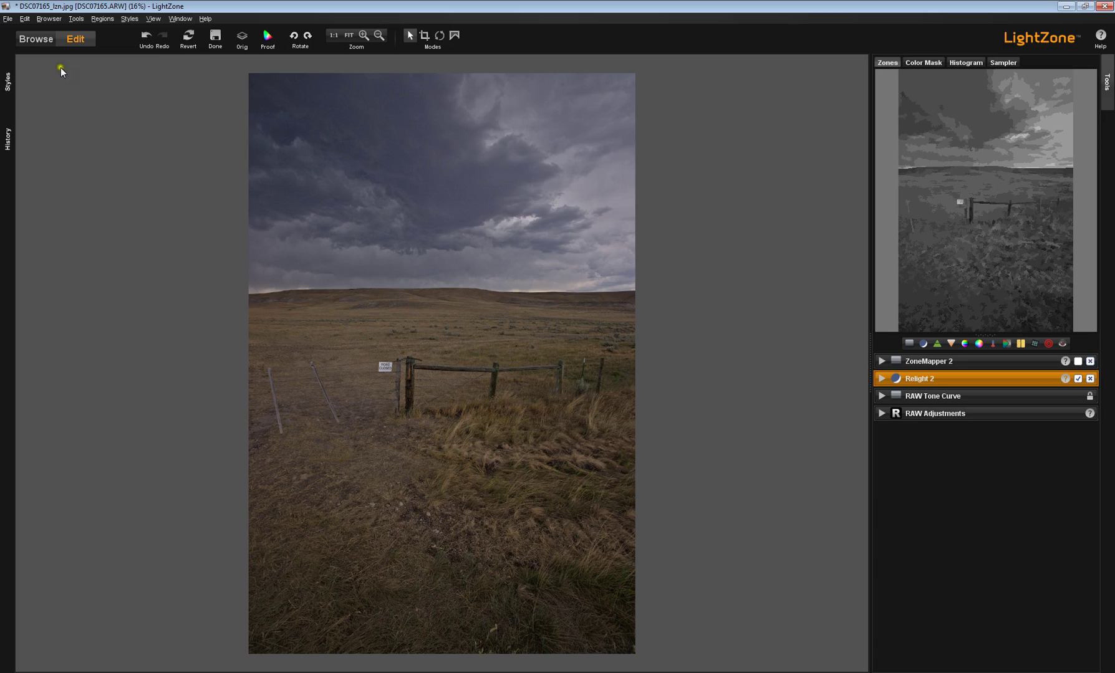
{"action": "left_click", "coordinate": [12, 19]}
{"action": "left_click", "coordinate": [30, 28]}
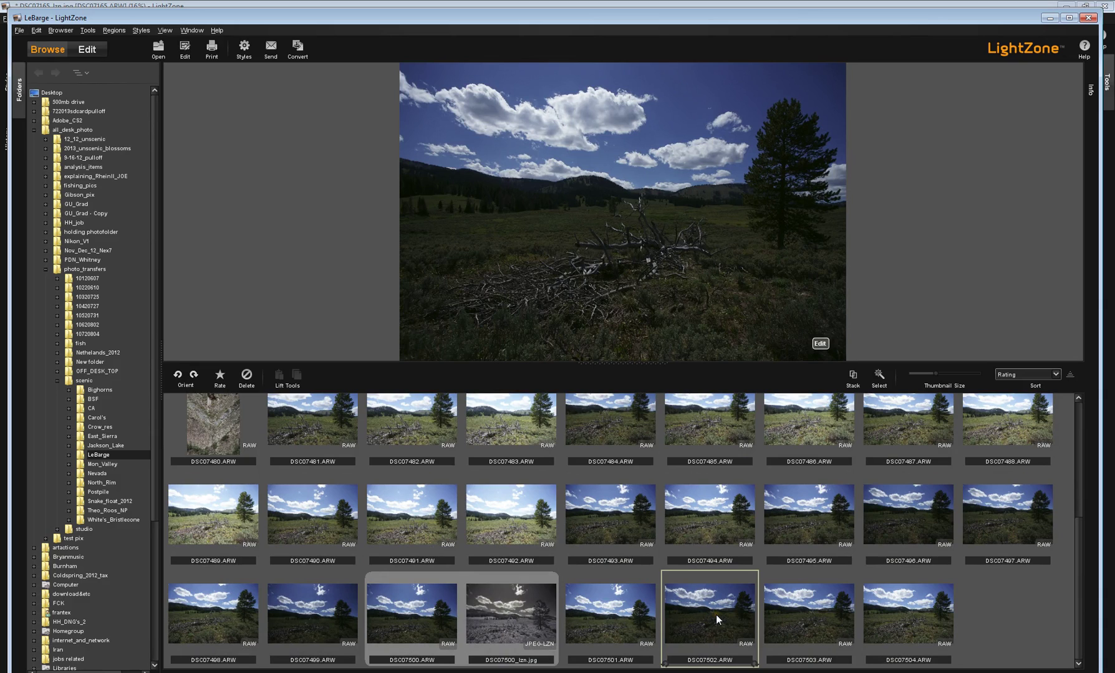
Step: Open DSC07502.ARW from the browser in Edit mode
{"action": "left_click", "coordinate": [822, 345]}
{"action": "key", "text": "ctrl+e"}
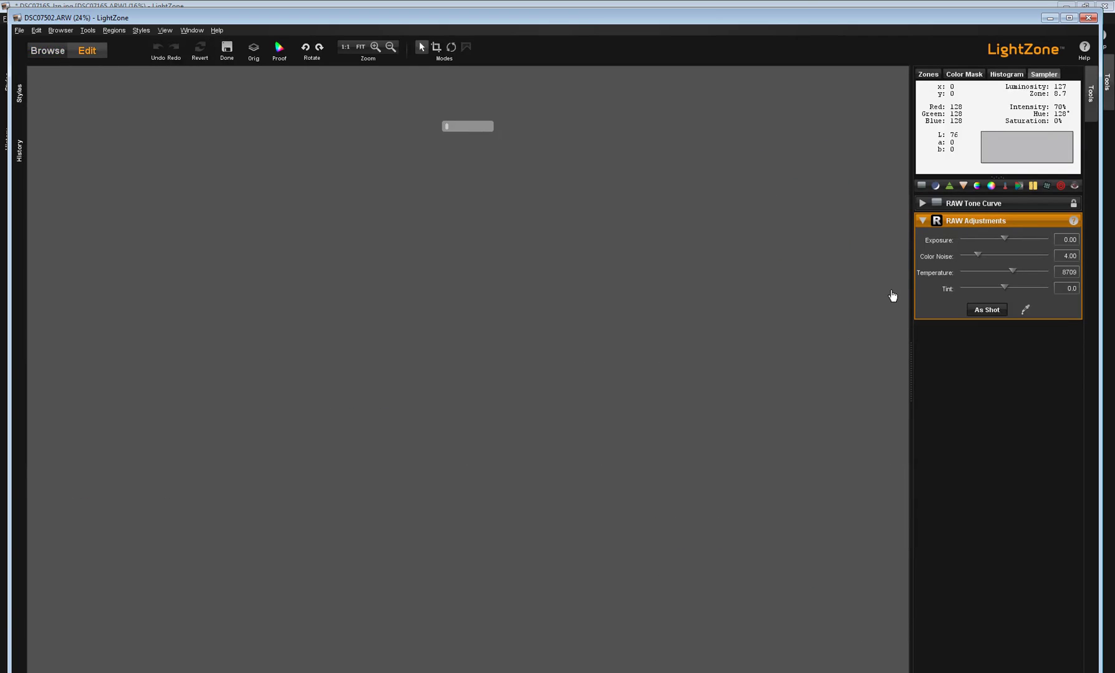
Step: Check the Histogram, then use the Sampler to read cloud and tree-shadow pixel values
{"action": "left_click", "coordinate": [1009, 75]}
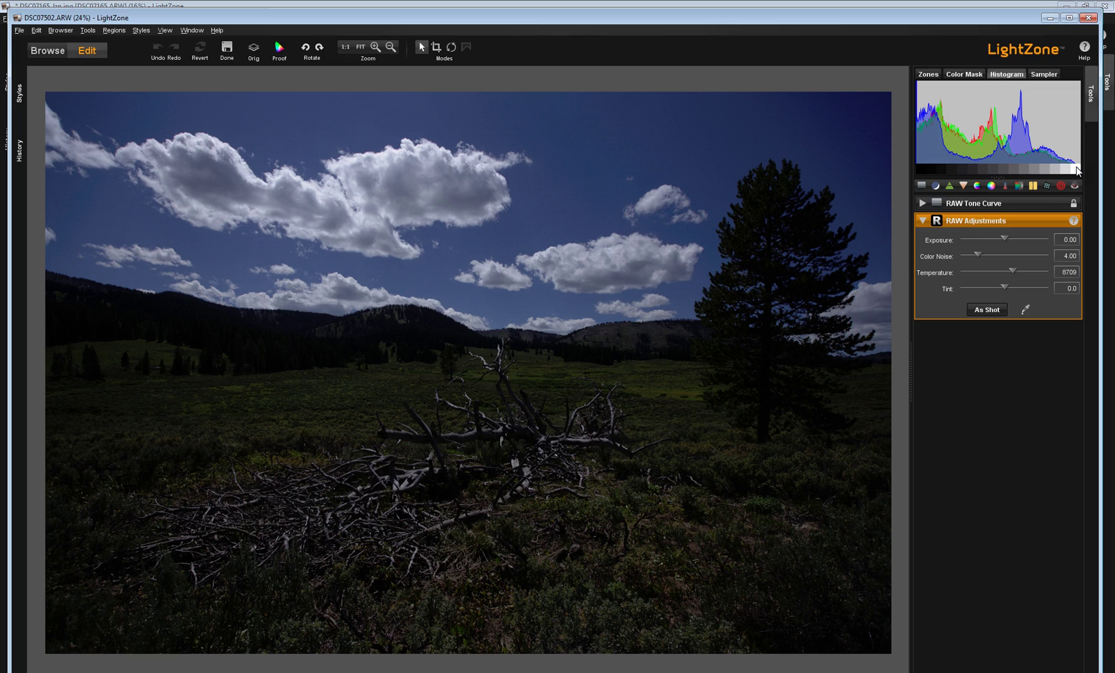
{"action": "left_click", "coordinate": [1045, 74]}
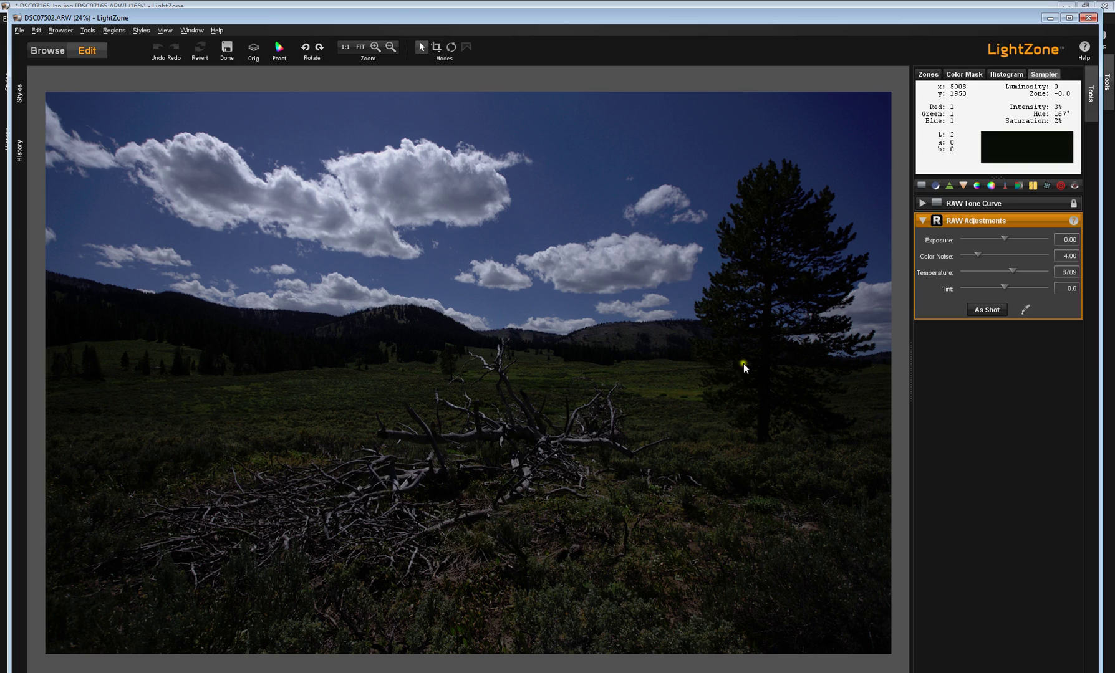
Step: Trial a brighter RAW exposure, then bring exposure back to 0.00
{"action": "left_click", "coordinate": [1003, 236]}
{"action": "left_click_drag", "start_coordinate": [1008, 237], "coordinate": [1025, 239]}
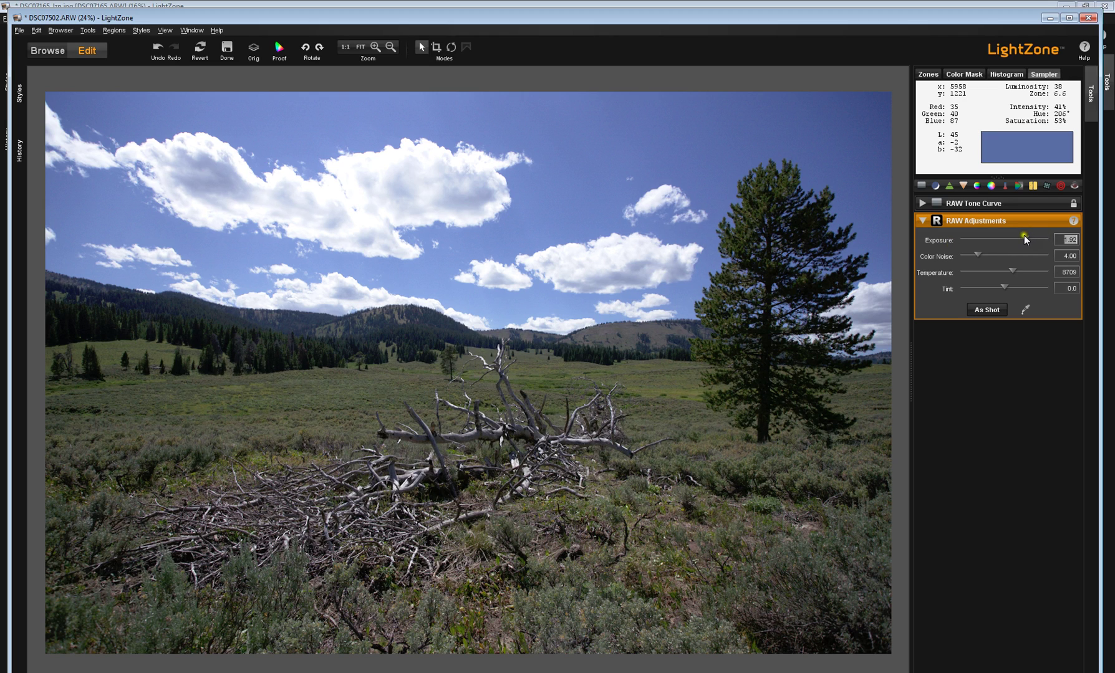
{"action": "left_click_drag", "start_coordinate": [1012, 236], "coordinate": [1003, 237]}
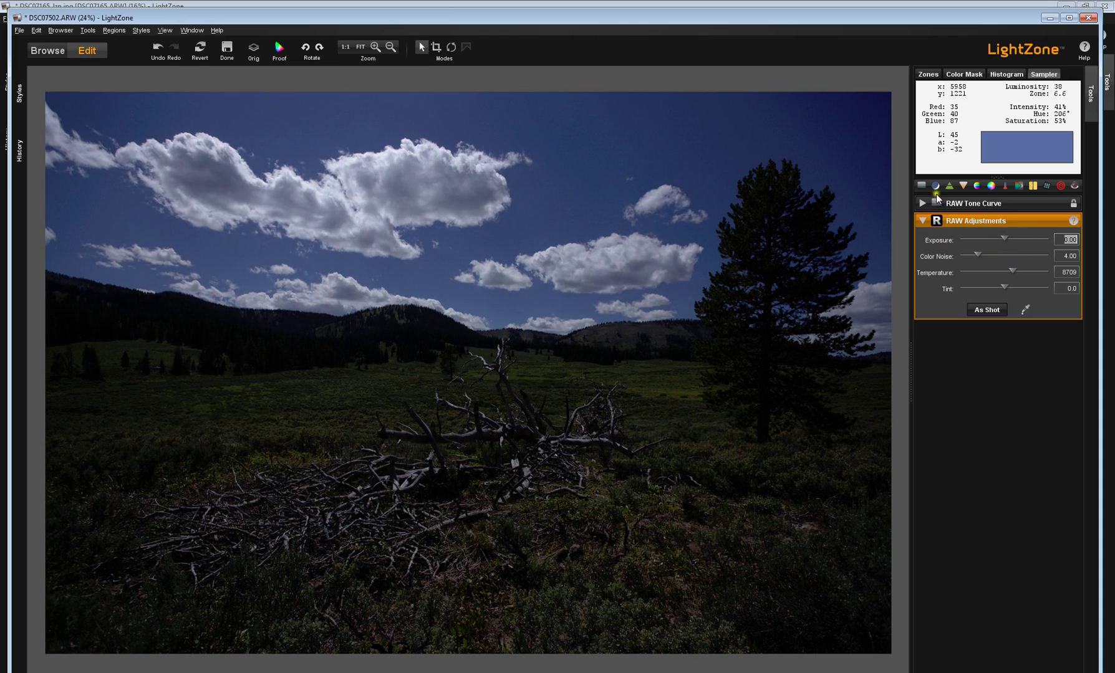
Step: Add a Relight tool with Shadows 4.60 and Highlights lowered to about 0.14
{"action": "left_click", "coordinate": [936, 186]}
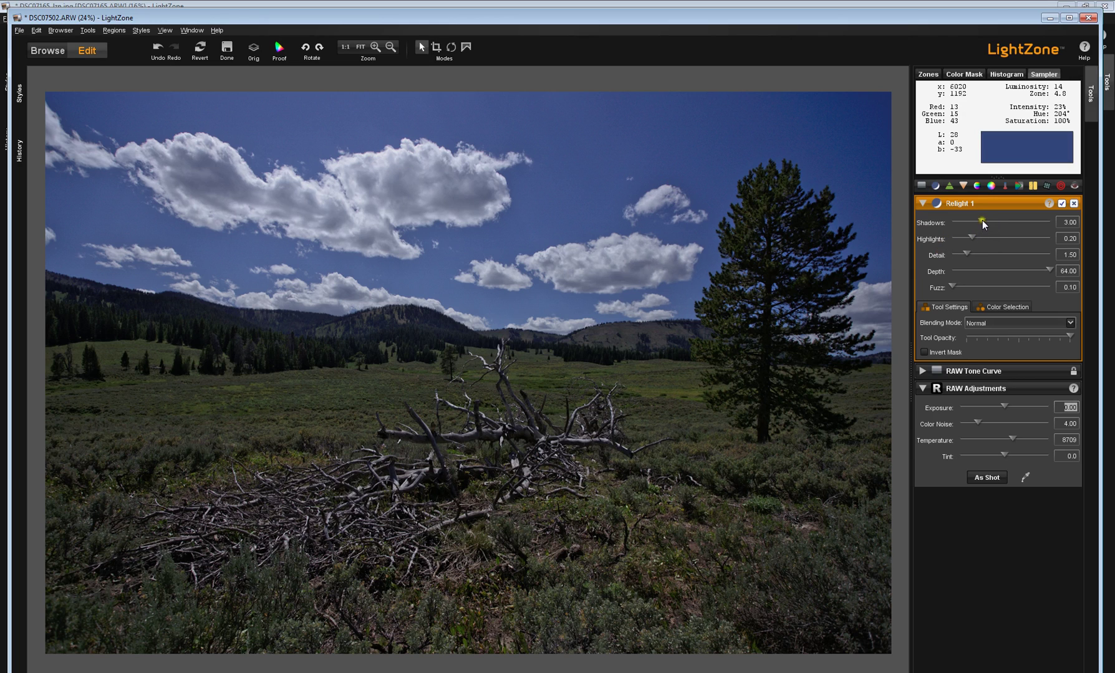
{"action": "left_click_drag", "start_coordinate": [983, 220], "coordinate": [997, 221]}
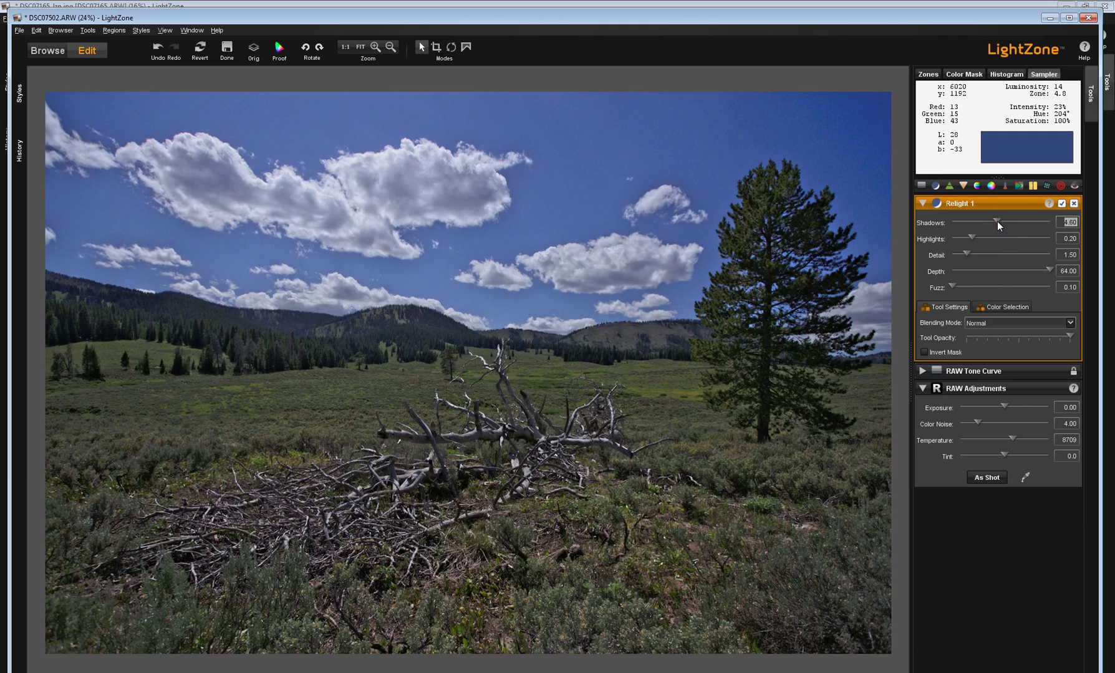
{"action": "left_click_drag", "start_coordinate": [972, 241], "coordinate": [967, 240]}
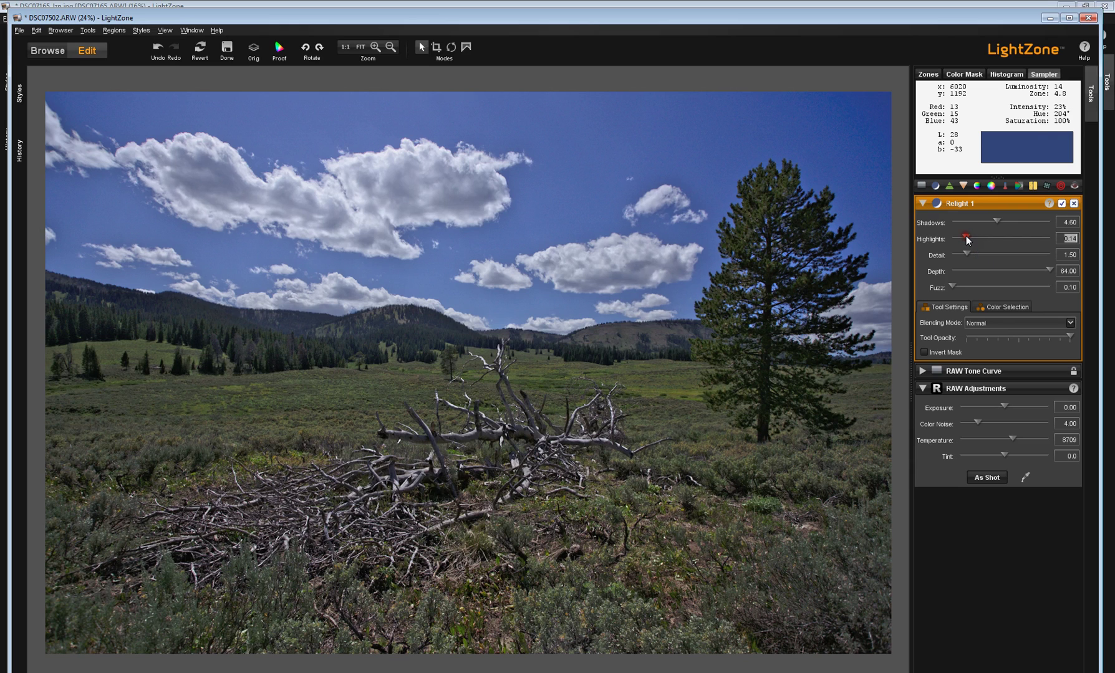
{"action": "left_click", "coordinate": [390, 151]}
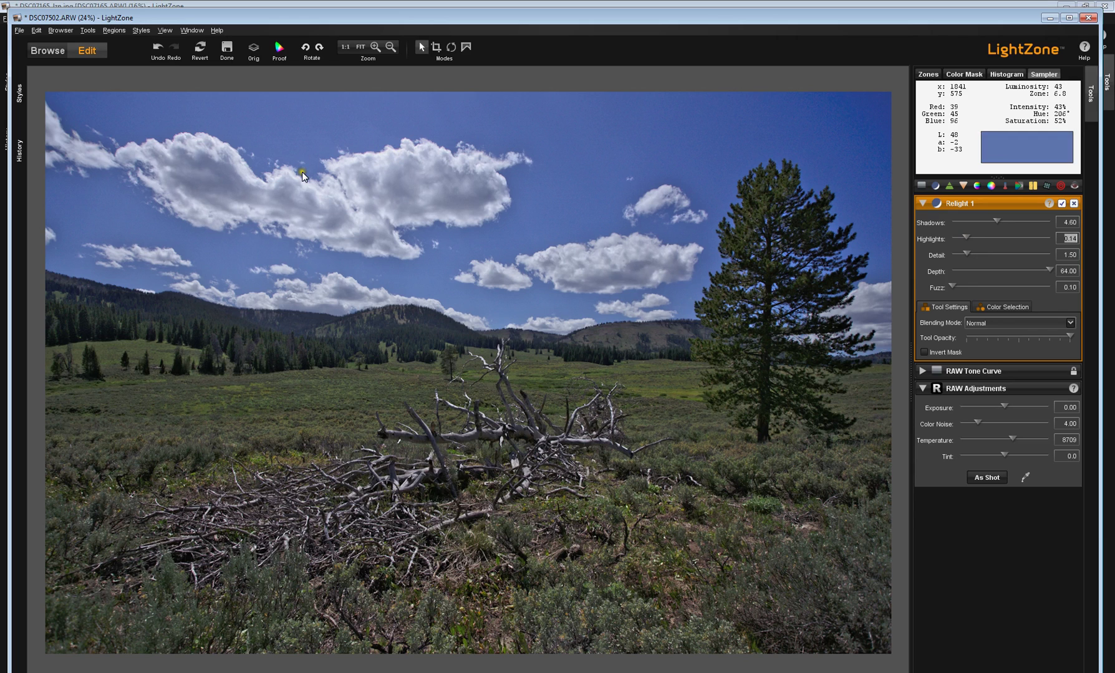
{"action": "left_click", "coordinate": [350, 162]}
{"action": "left_click", "coordinate": [380, 158]}
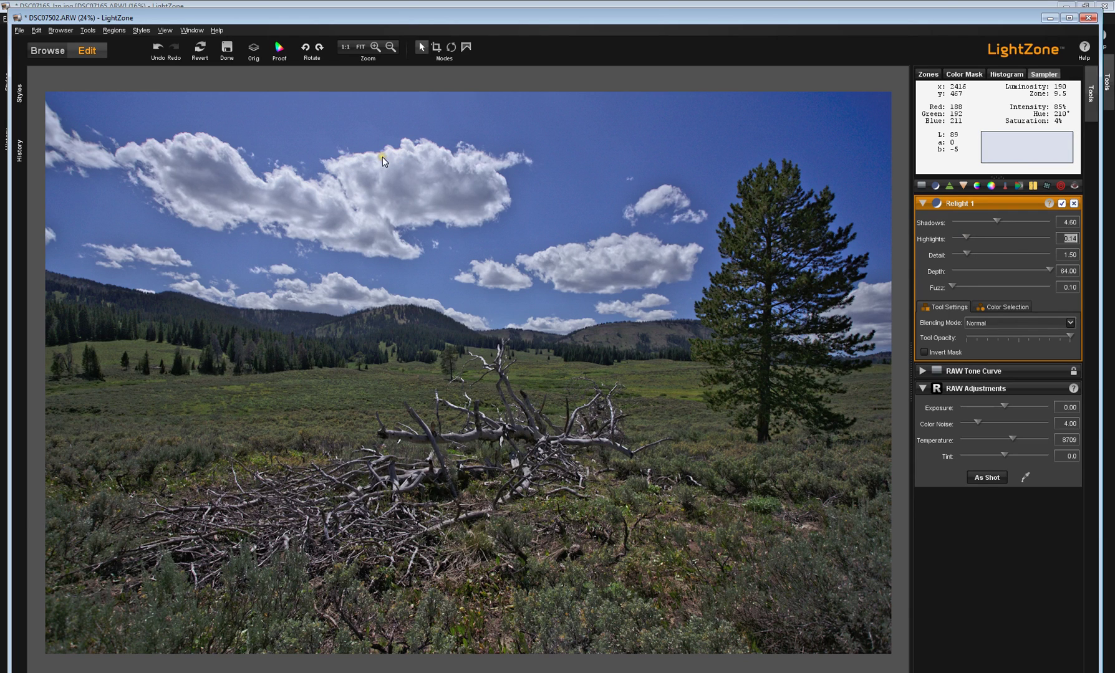
{"action": "left_click", "coordinate": [694, 418]}
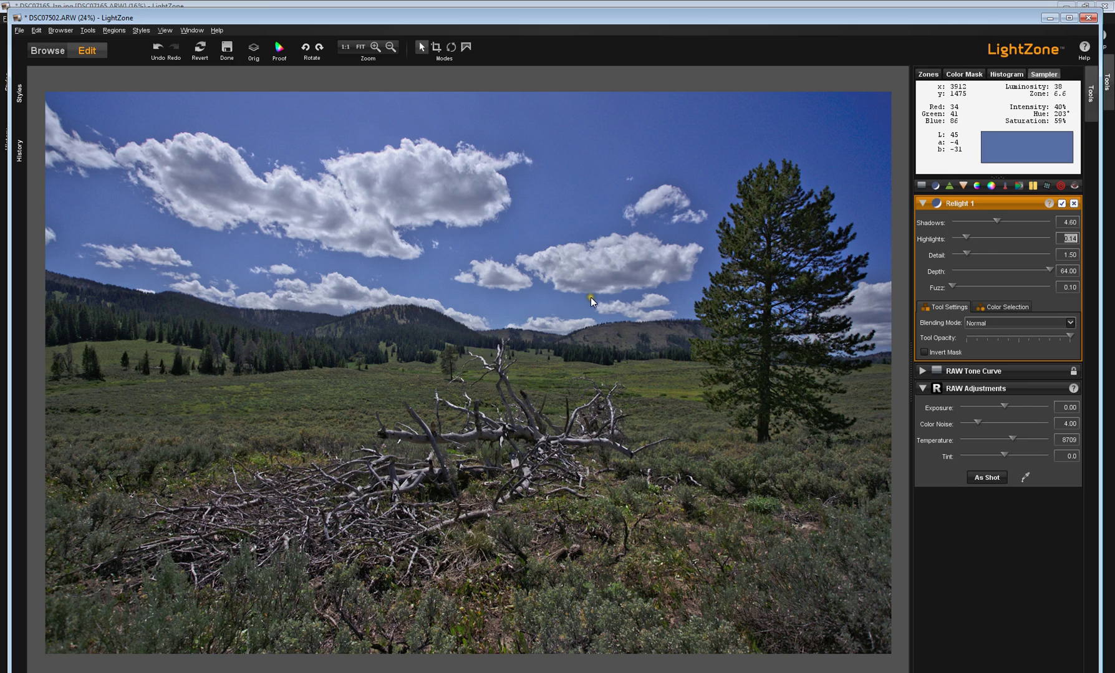
{"action": "left_click", "coordinate": [252, 51]}
{"action": "left_click", "coordinate": [252, 50]}
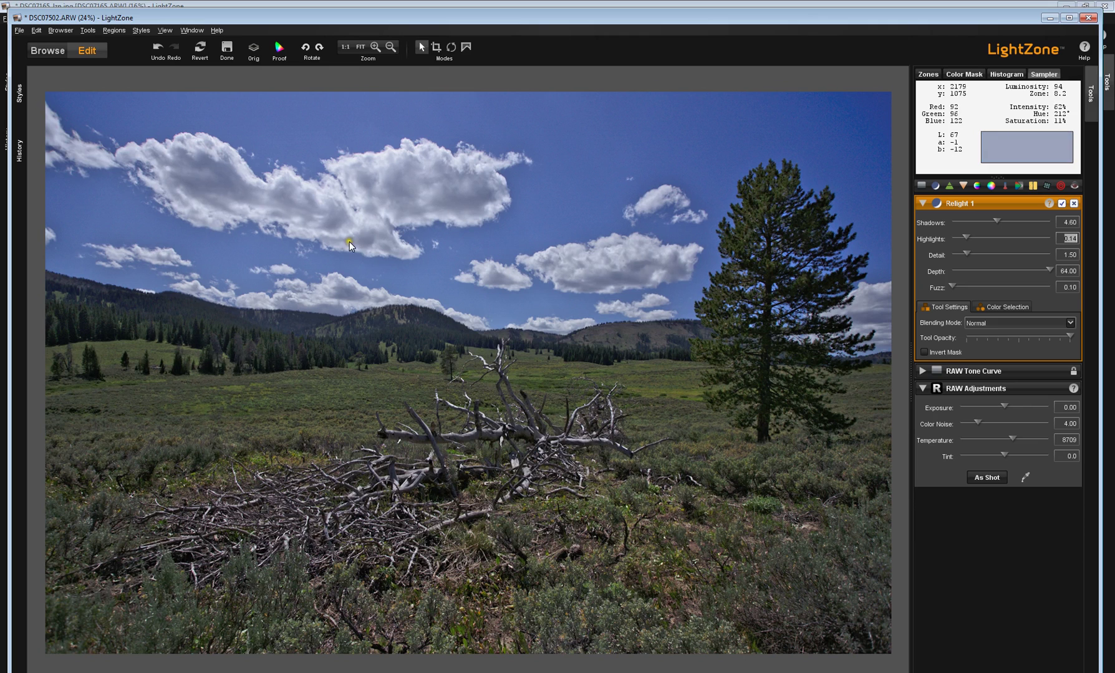
{"action": "left_click", "coordinate": [254, 50]}
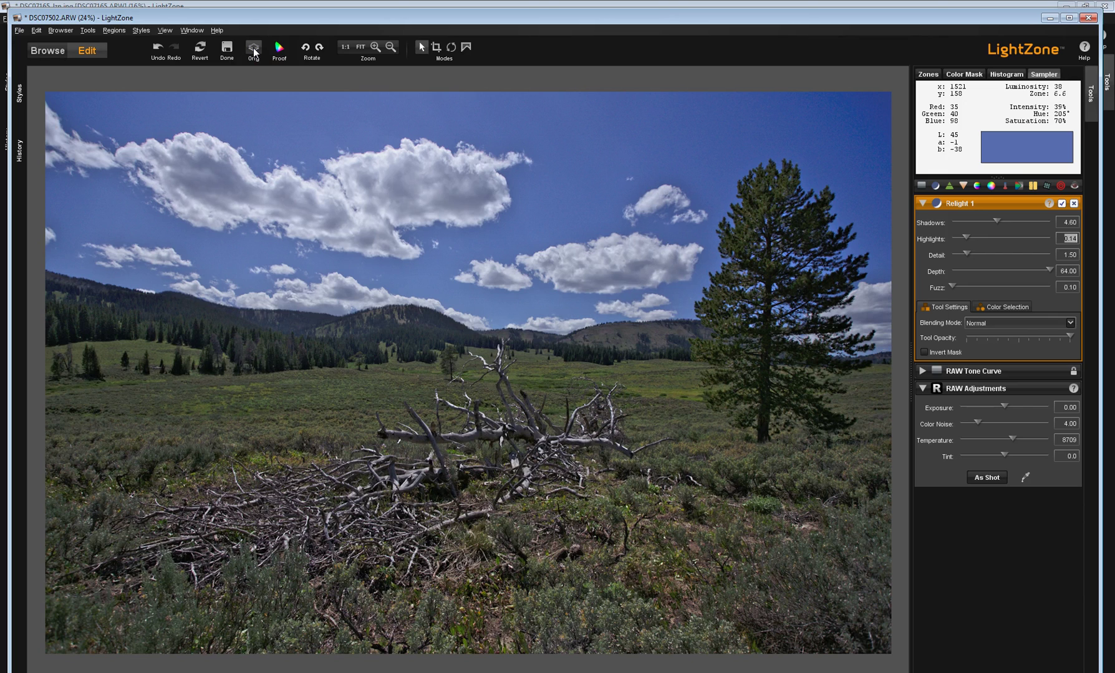
{"action": "left_click", "coordinate": [253, 48]}
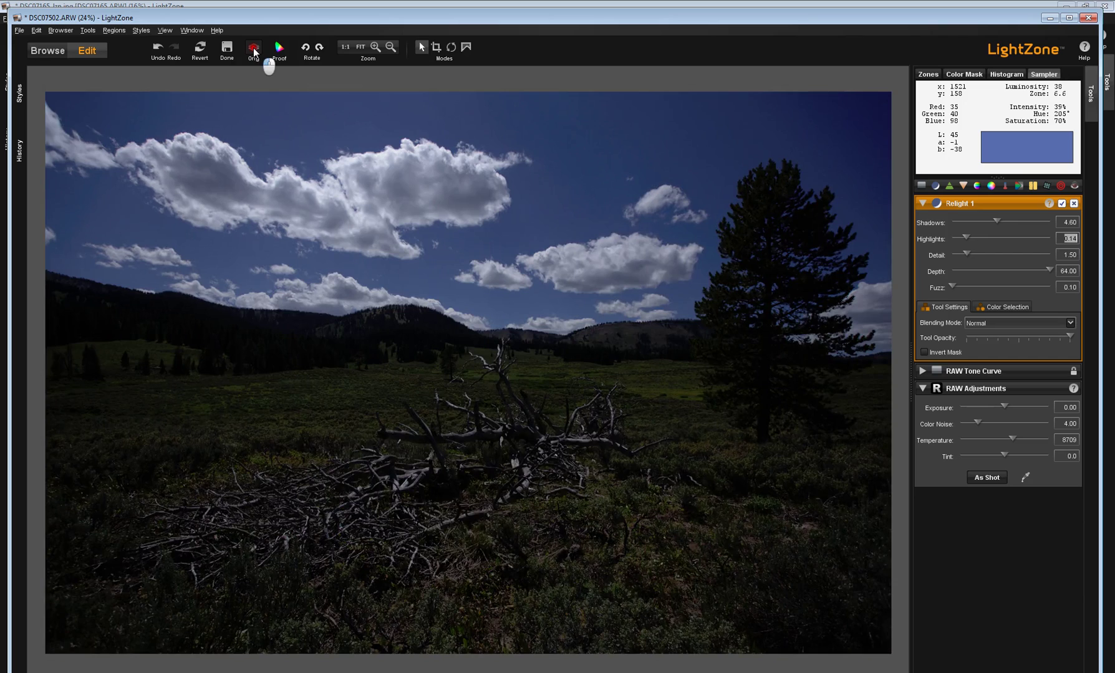
{"action": "left_click", "coordinate": [253, 49]}
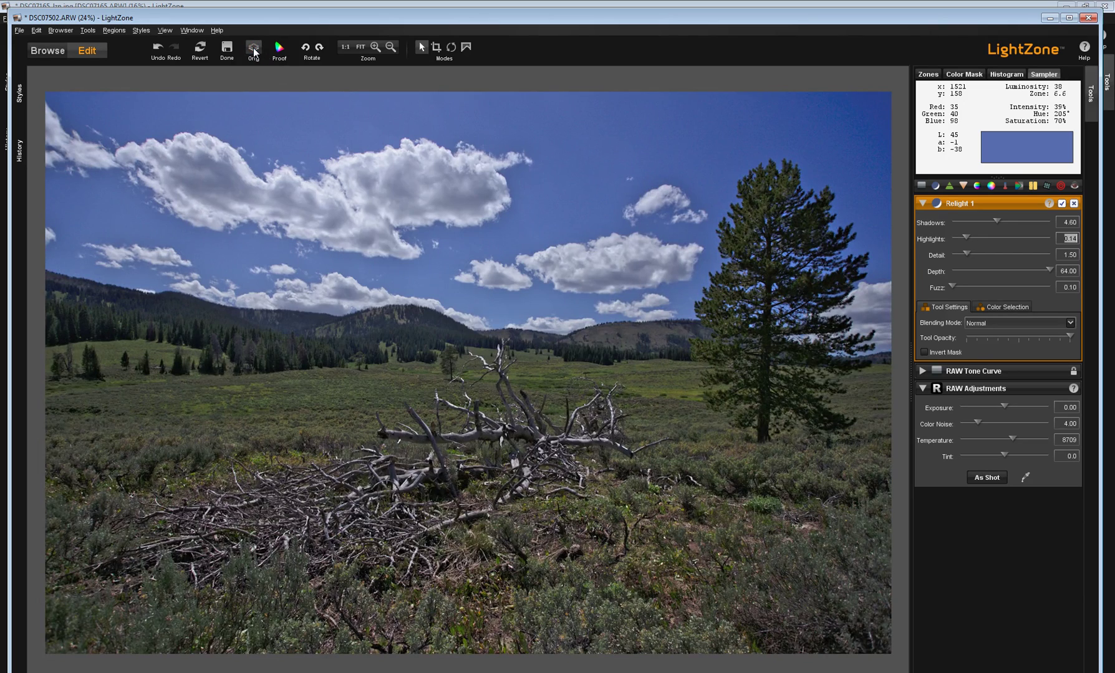